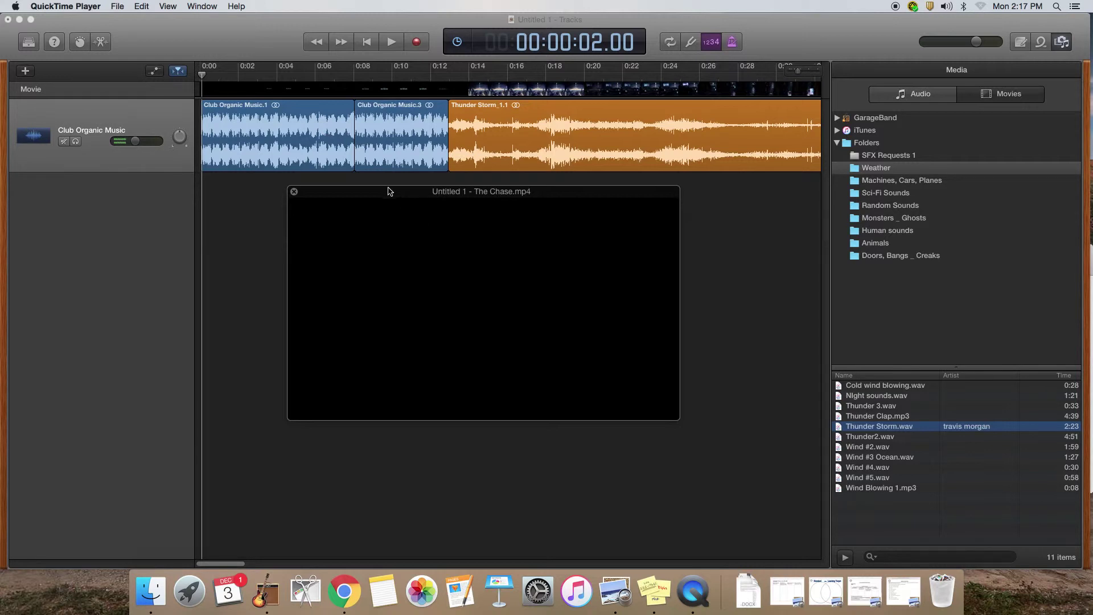
- Play the project through its first 20 seconds and move the movie preview window down, clear of the track
{"action": "mouse_move", "coordinate": [389, 191]}
{"action": "left_mouse_down"}
{"action": "mouse_move", "coordinate": [376, 205]}
{"action": "mouse_move", "coordinate": [370, 192]}
{"action": "left_mouse_up"}
{"action": "key", "text": "space"}
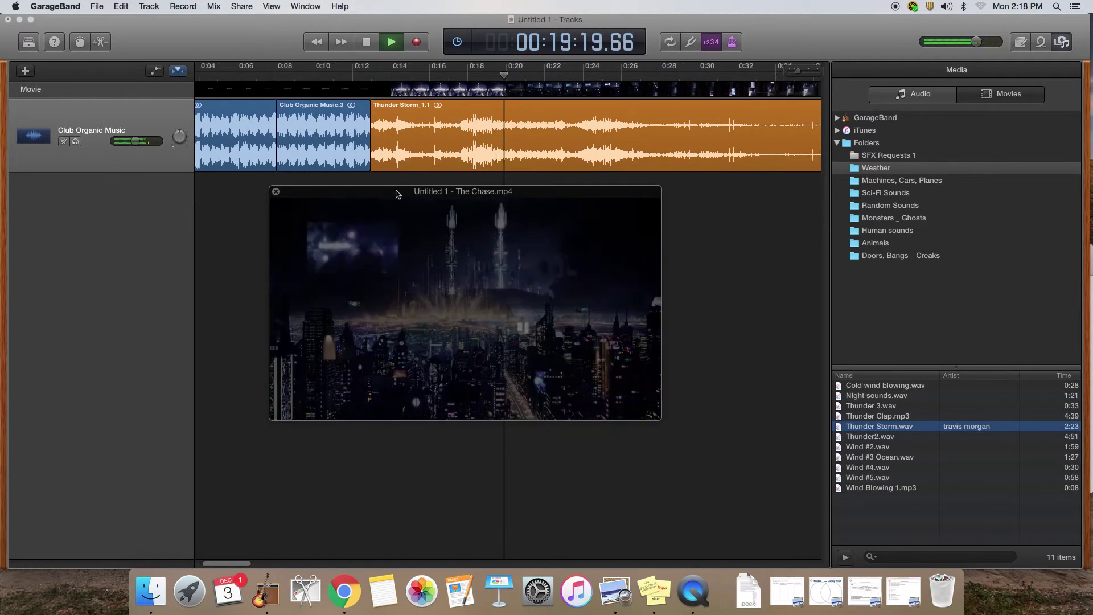
{"action": "key", "text": "space"}
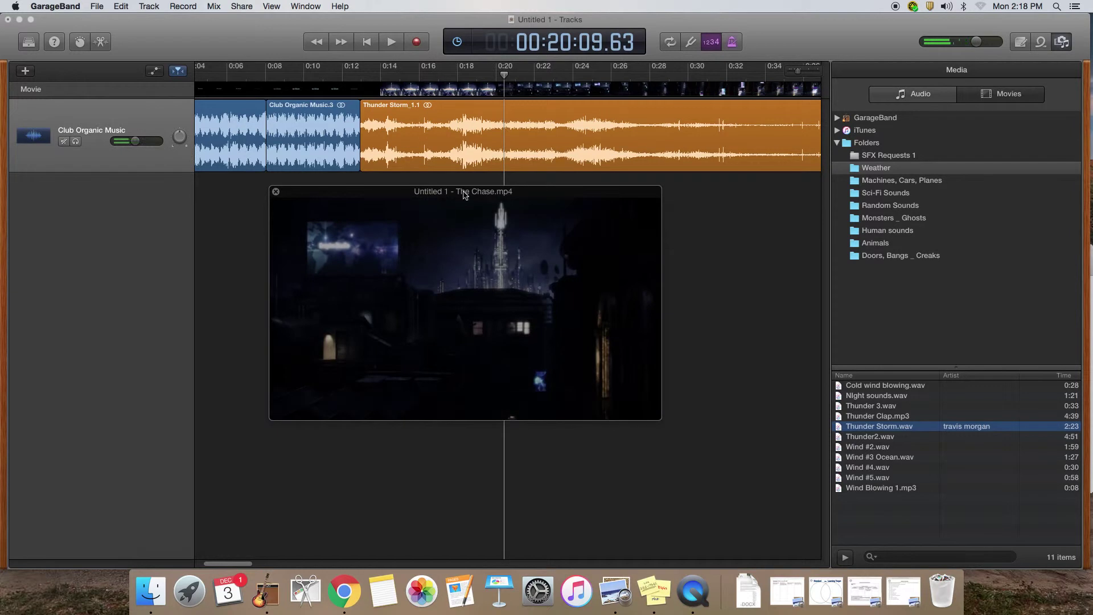
{"action": "left_click_drag", "start_coordinate": [462, 207], "coordinate": [437, 291]}
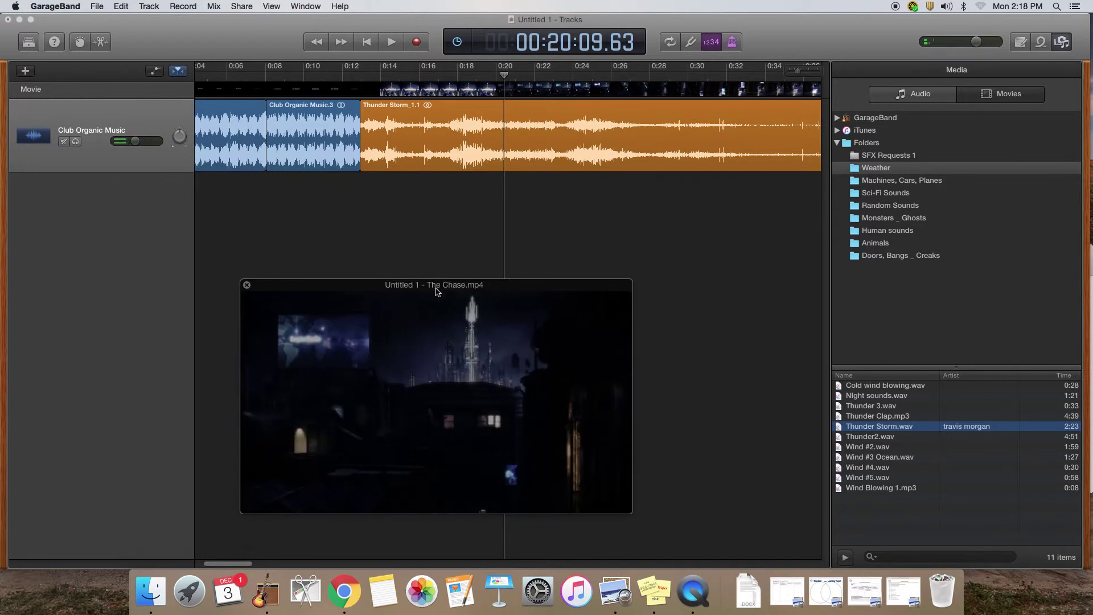
{"action": "key", "text": "Return"}
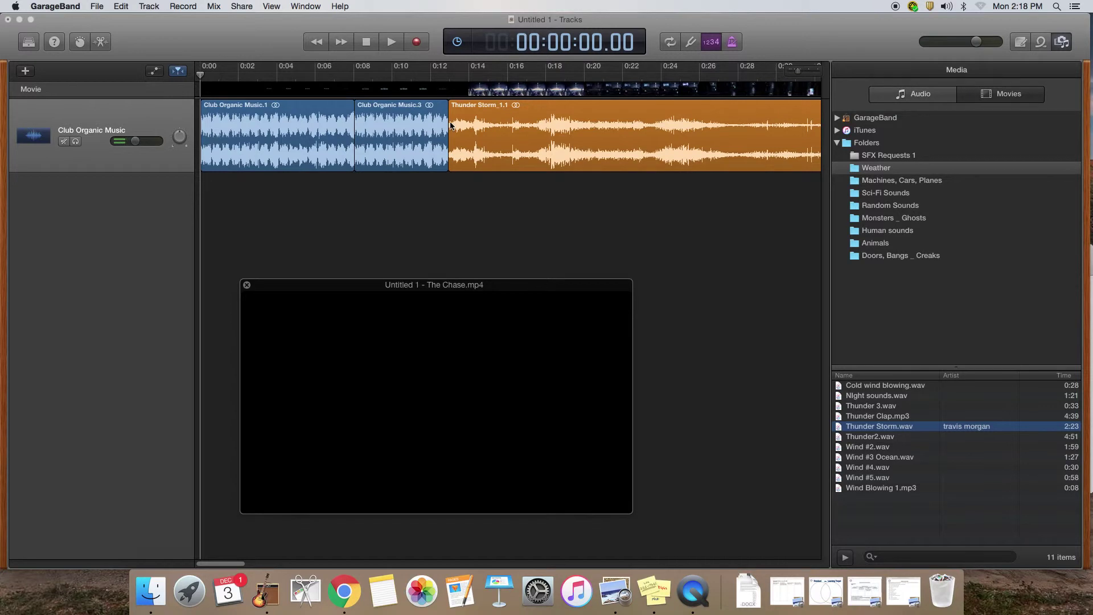
- Play the transition from the Club Organic Music regions into the Thunder Storm region, starting at about 0:08
{"action": "left_click", "coordinate": [449, 80]}
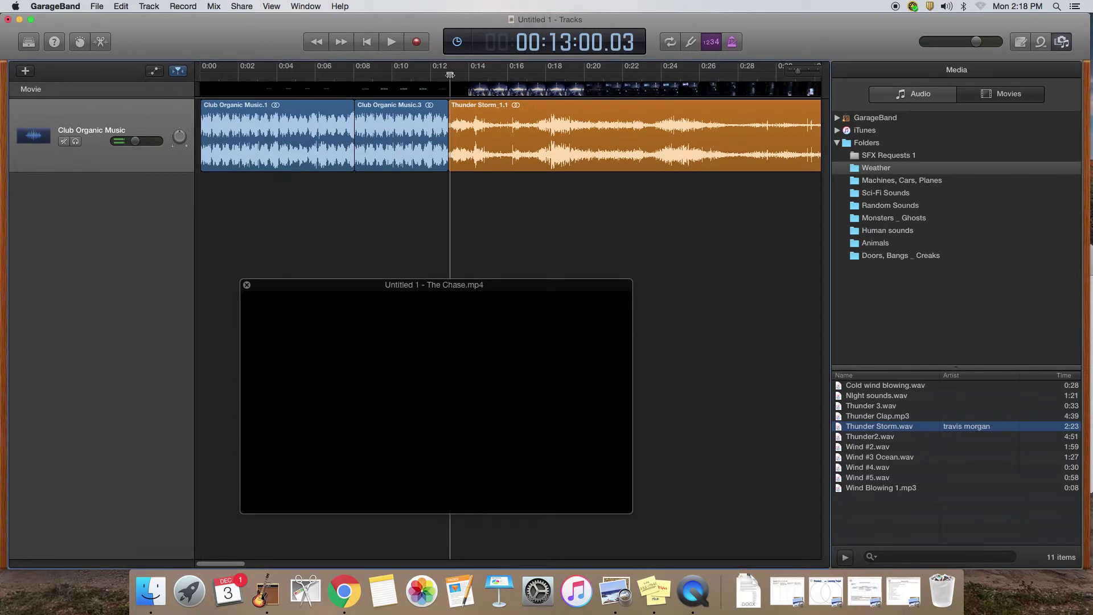
{"action": "left_click_drag", "start_coordinate": [450, 75], "coordinate": [448, 75]}
{"action": "left_click", "coordinate": [393, 78]}
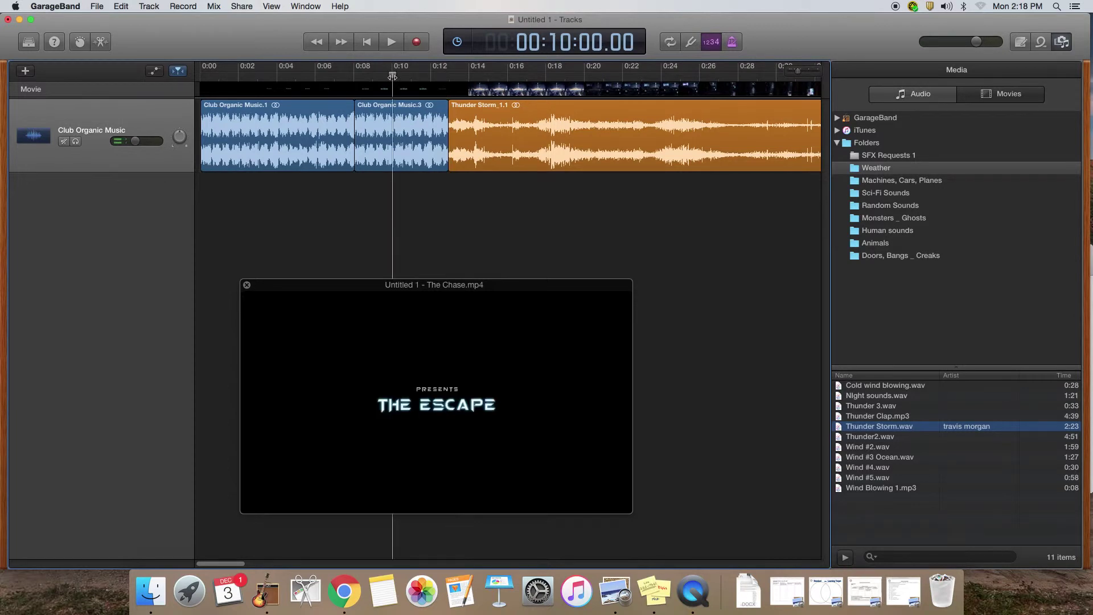
{"action": "left_click_drag", "start_coordinate": [392, 75], "coordinate": [354, 77]}
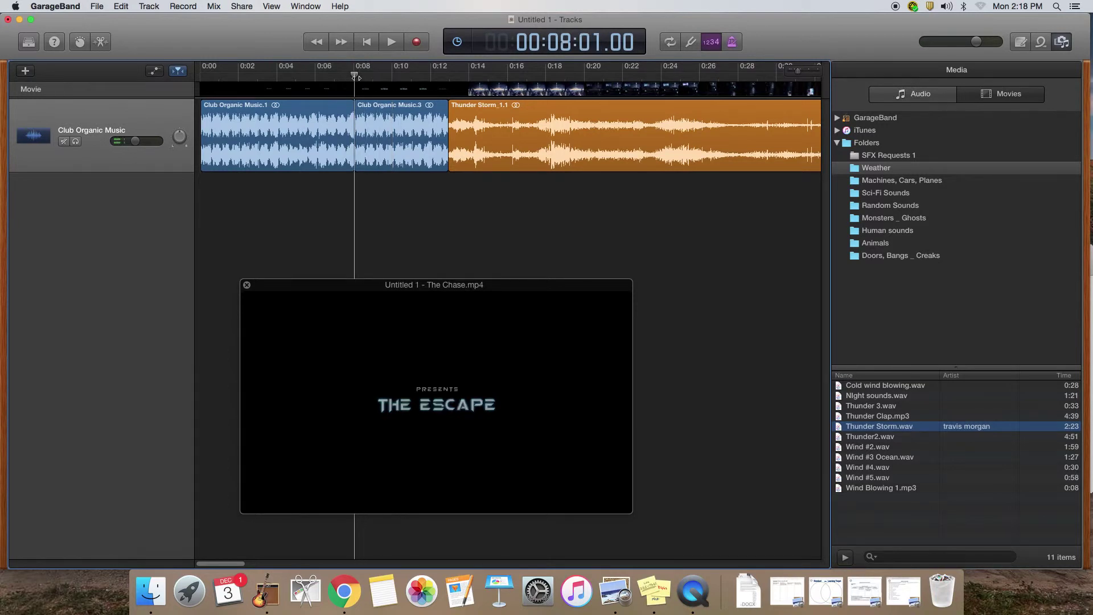
{"action": "key", "text": "space"}
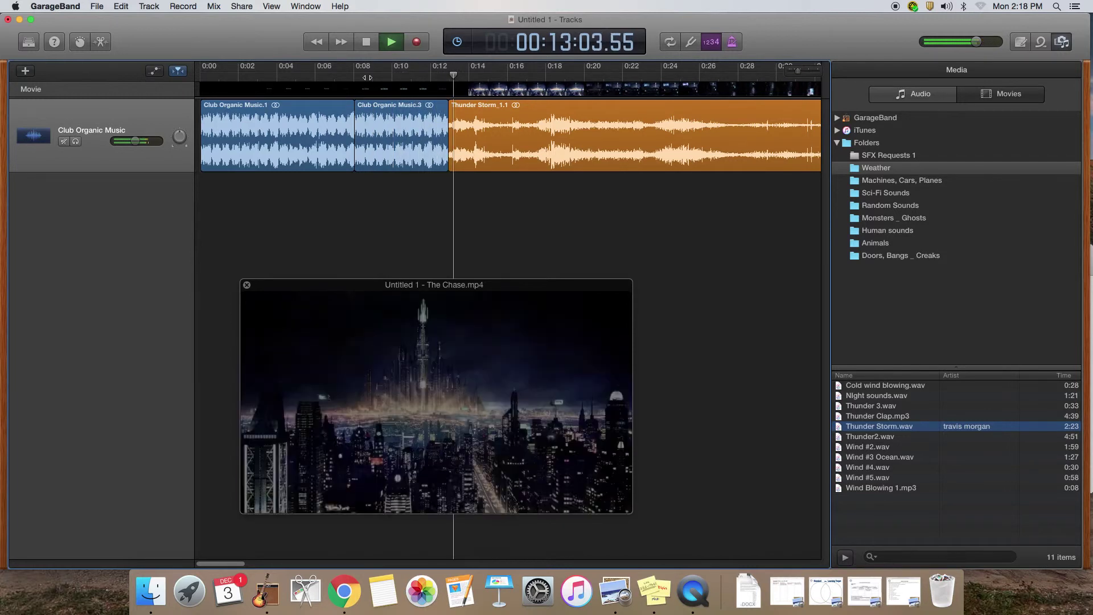
{"action": "key", "text": "space"}
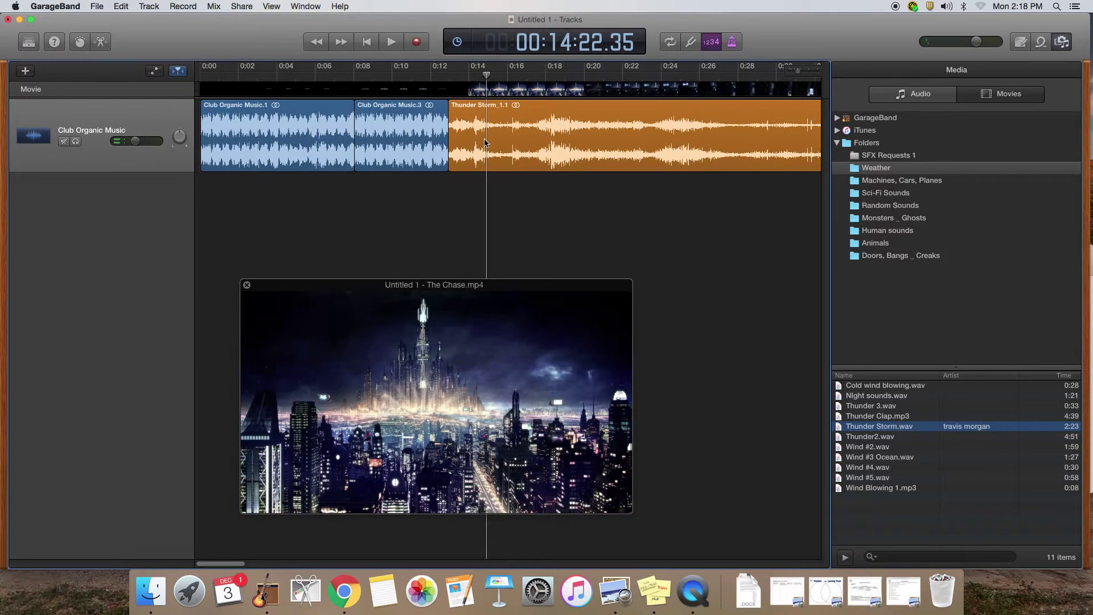
- Play the first few seconds of the project to review how the music starts
{"action": "key", "text": "Return"}
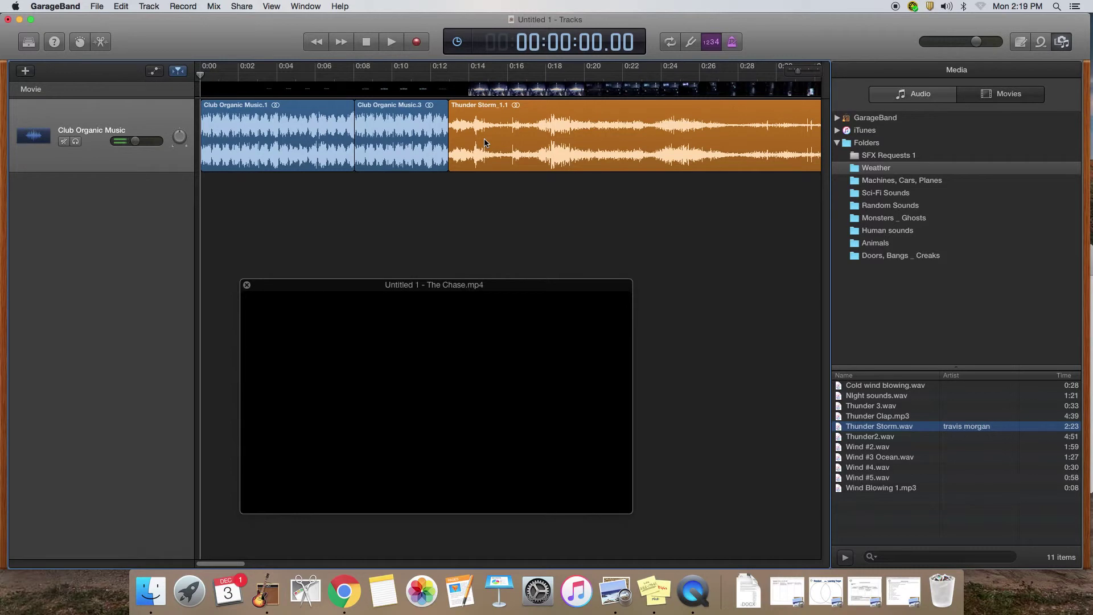
{"action": "key", "text": "space"}
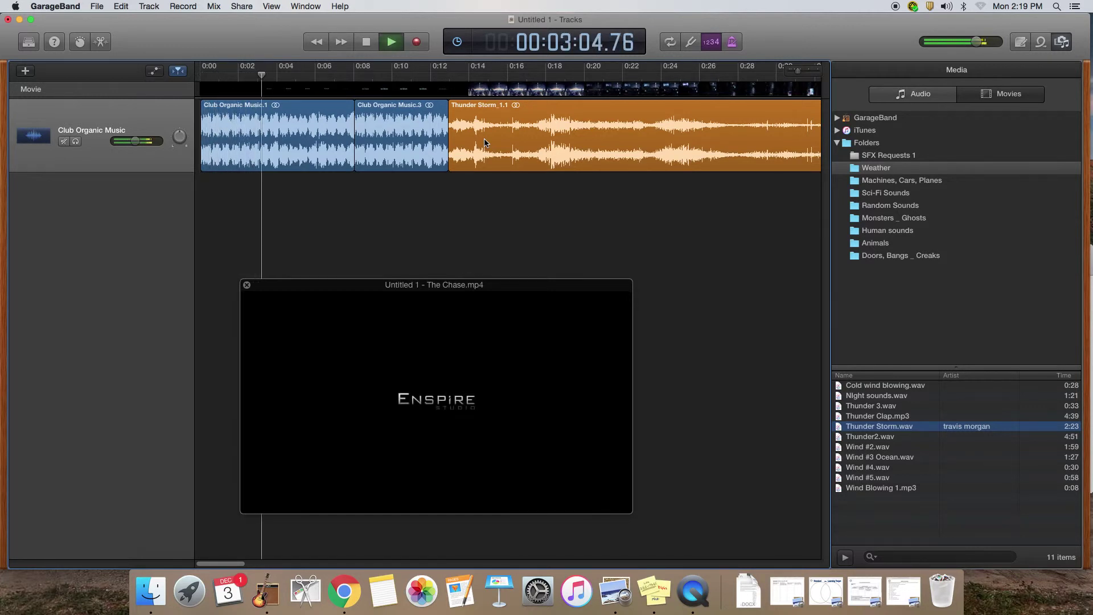
{"action": "key", "text": "space"}
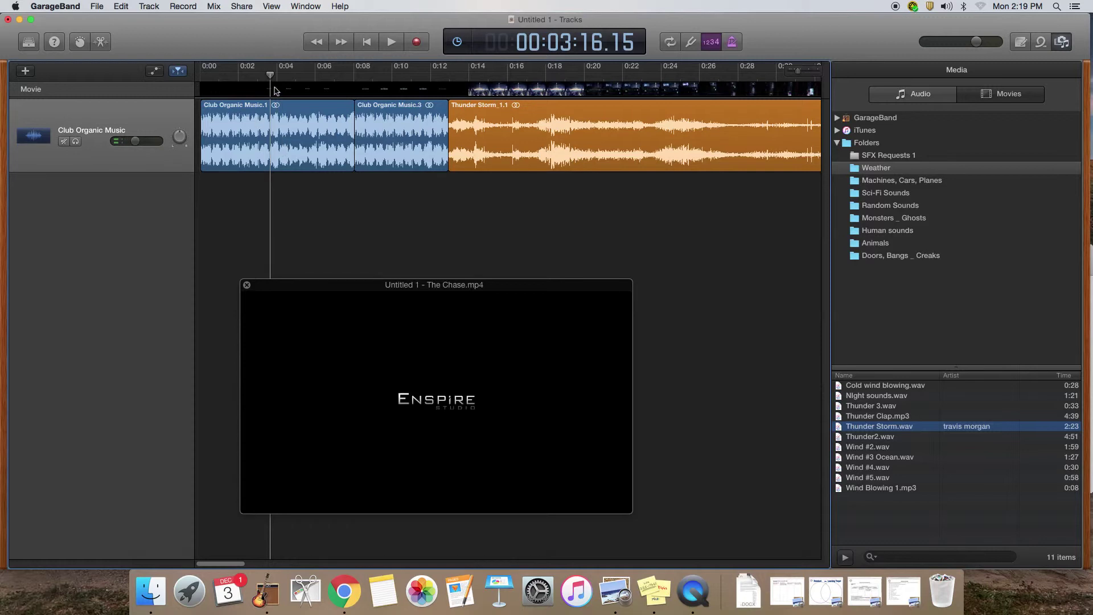
- Show automation and draw a volume fade-in on the Club Organic Music track from the start to about 1:20 (seconds:frames)
{"action": "left_click_drag", "start_coordinate": [271, 74], "coordinate": [235, 79]}
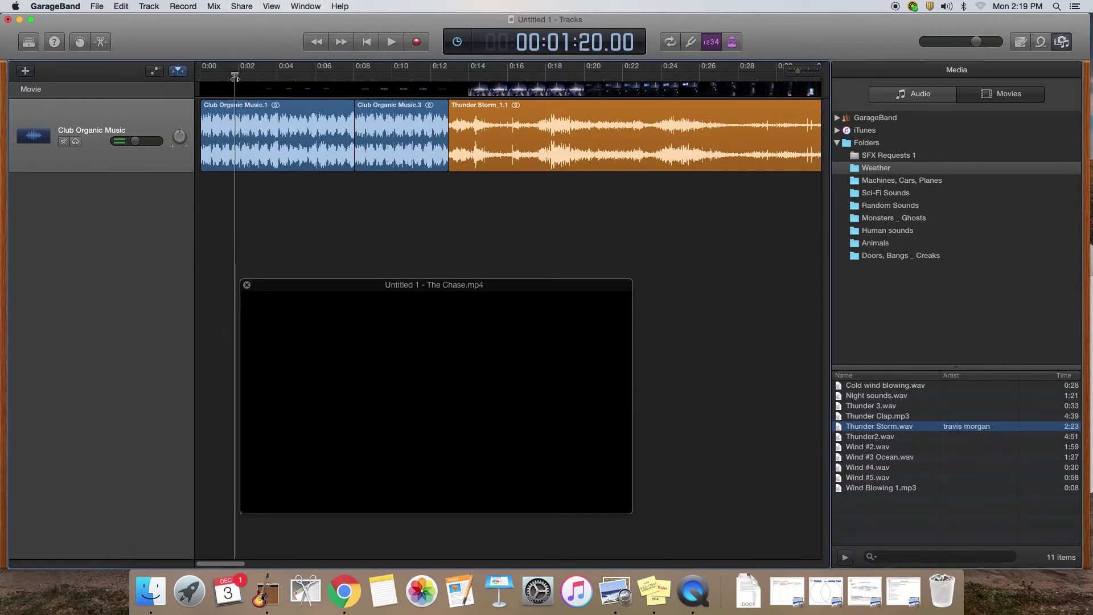
{"action": "left_click", "coordinate": [156, 73]}
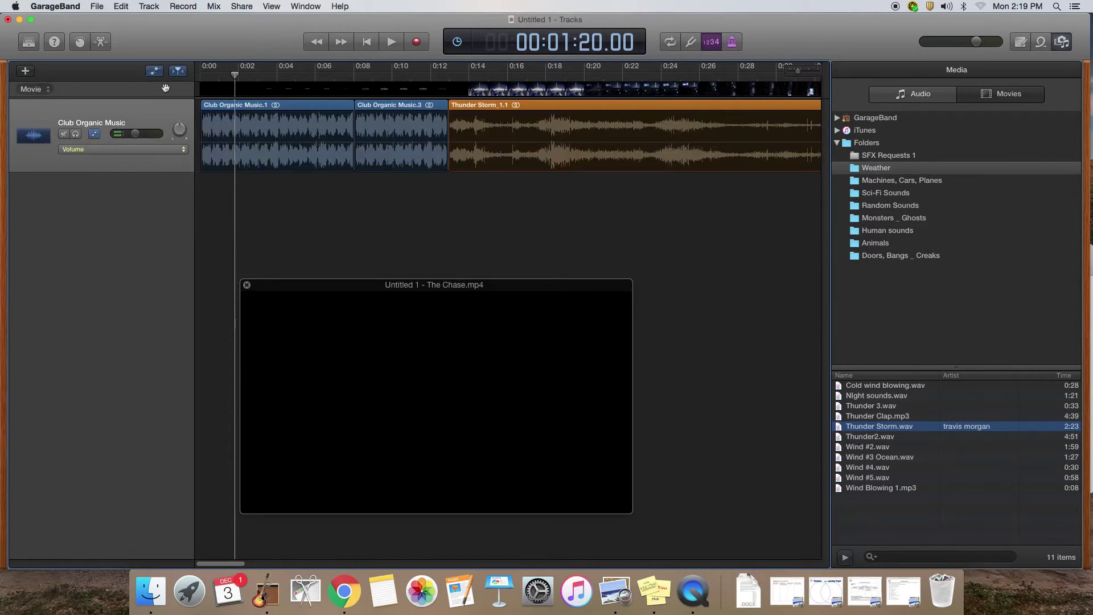
{"action": "left_click", "coordinate": [206, 147]}
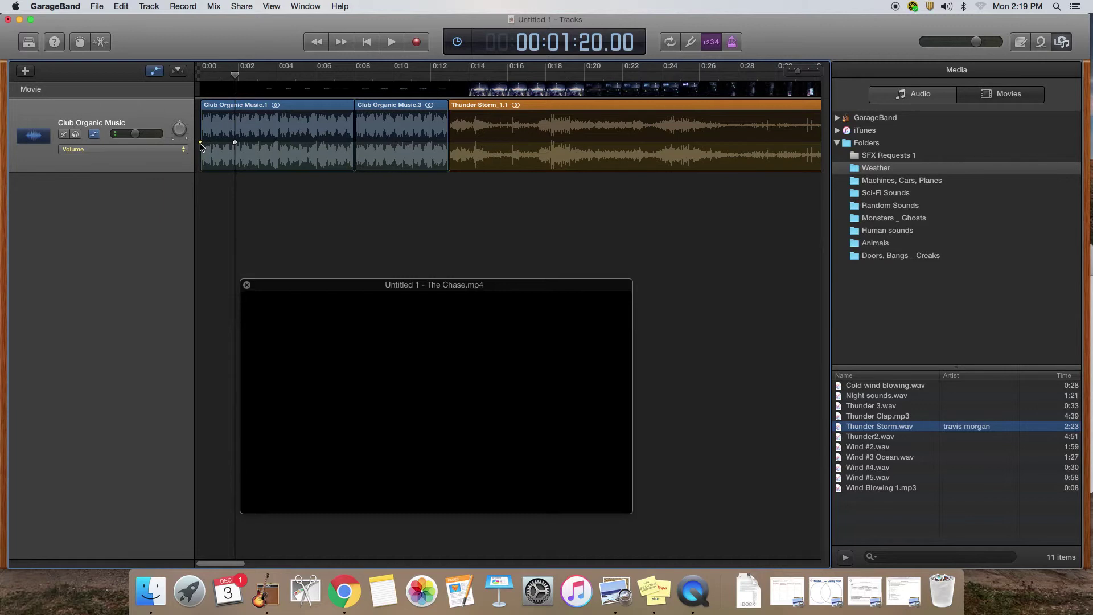
{"action": "left_click_drag", "start_coordinate": [200, 144], "coordinate": [198, 174]}
- Play the project from the beginning to check the music's fade-in
{"action": "key", "text": "Return"}
{"action": "key", "text": "space"}
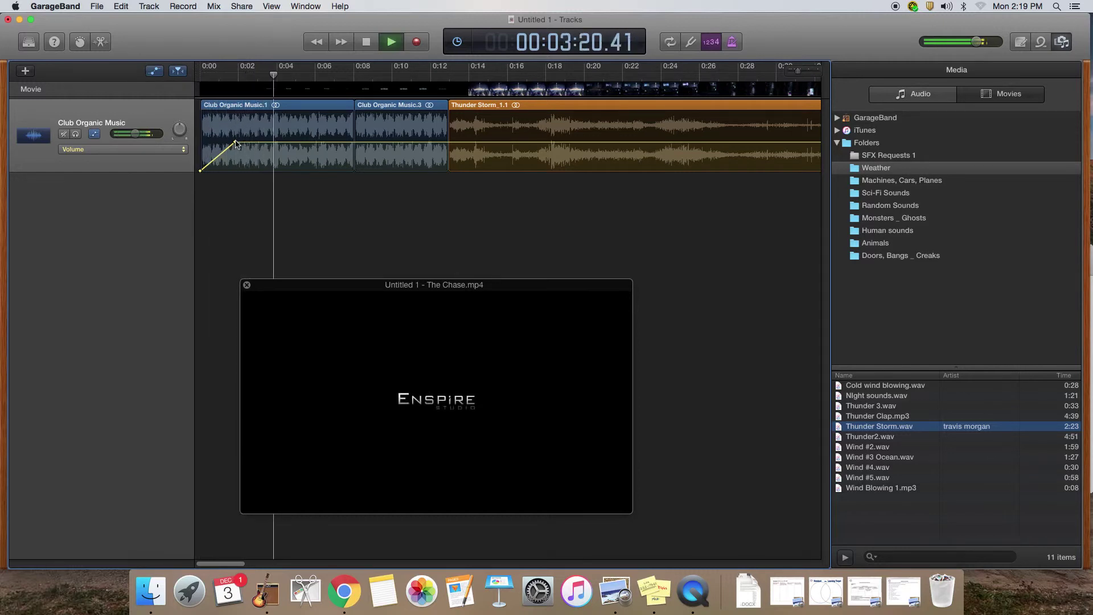
{"action": "key", "text": "space"}
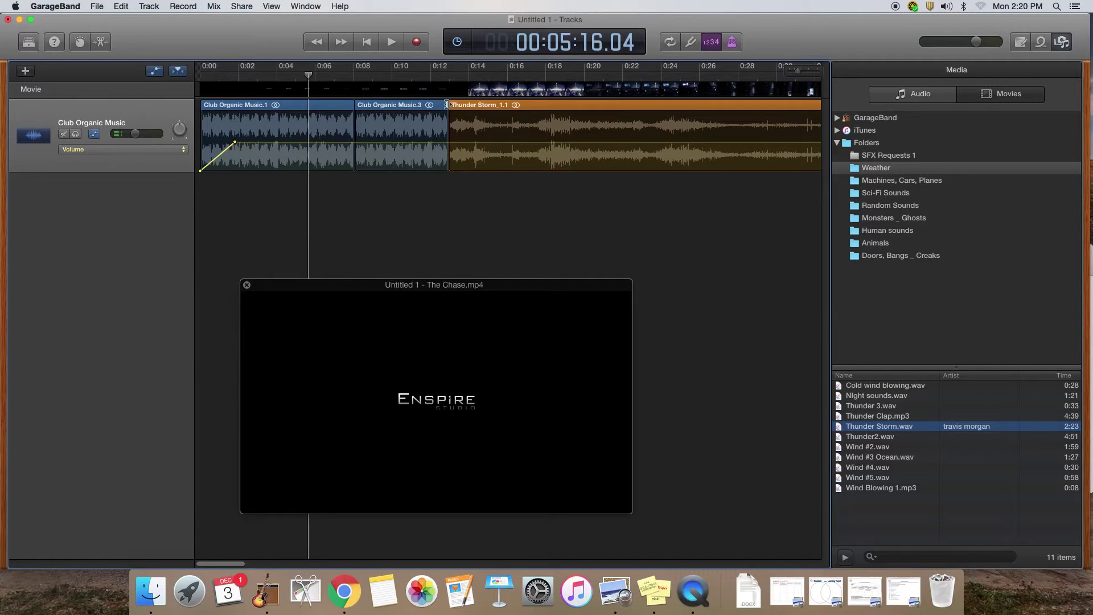
- Add a new microphone audio track and move the Thunder Storm region onto it, starting at about 0:09
{"action": "left_click_drag", "start_coordinate": [308, 74], "coordinate": [444, 88]}
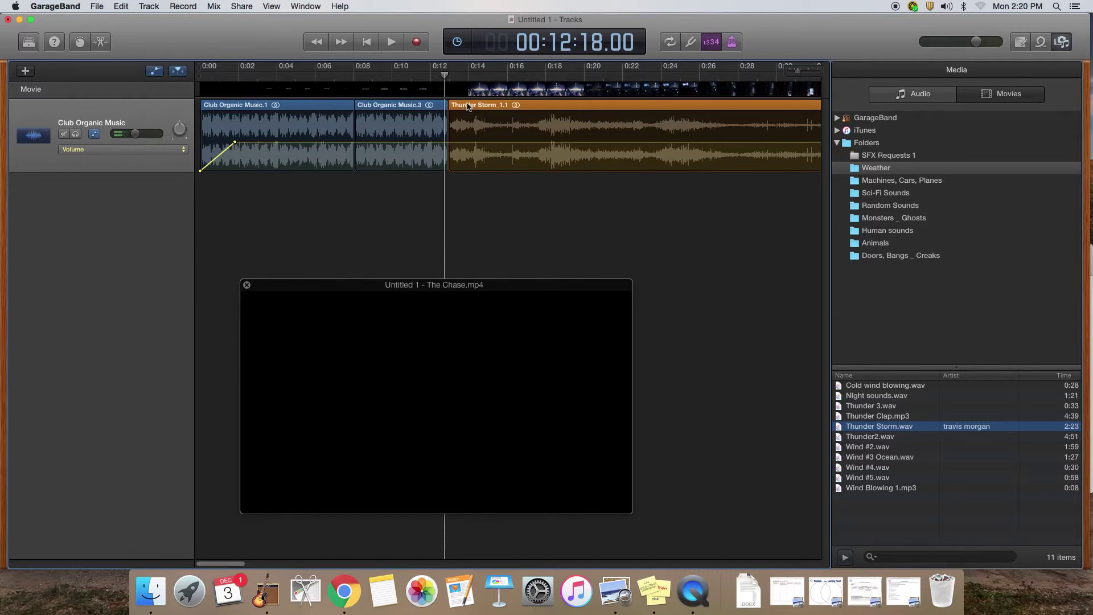
{"action": "left_click", "coordinate": [25, 71]}
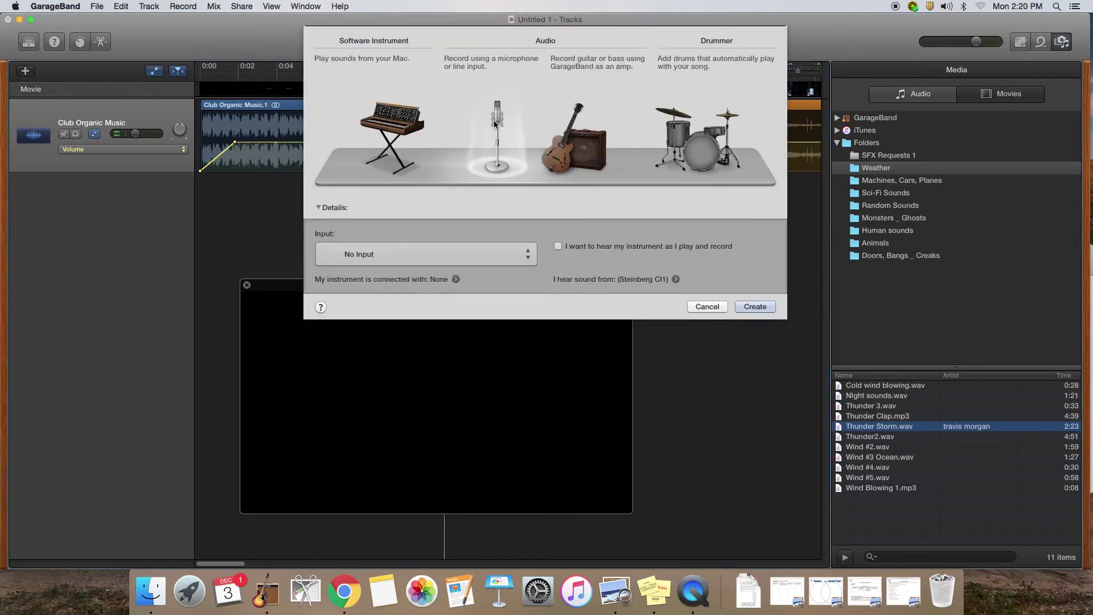
{"action": "double_click", "coordinate": [493, 121]}
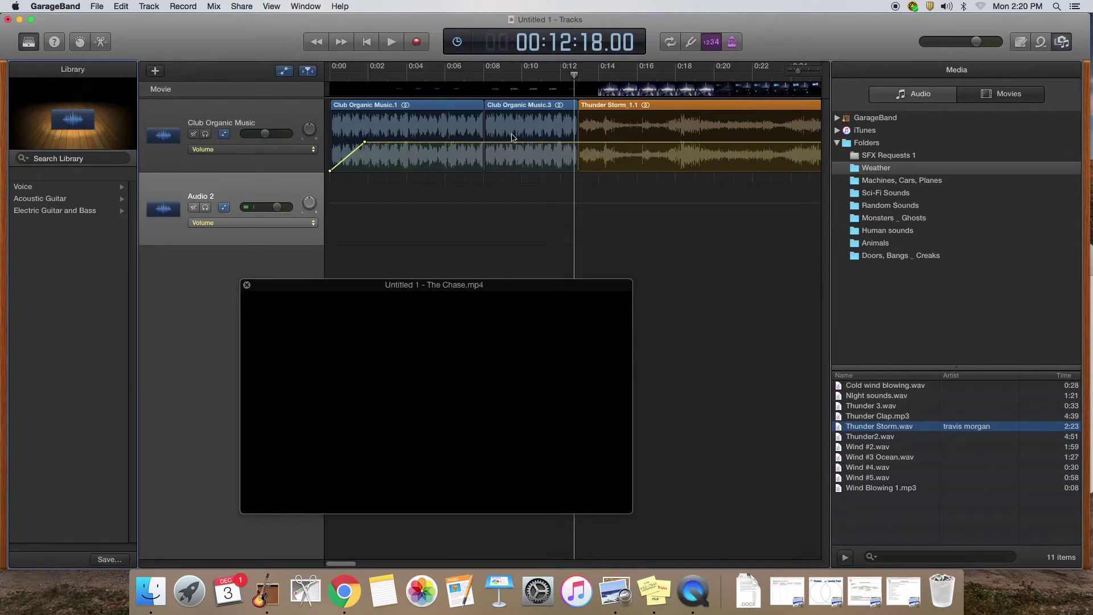
{"action": "left_click", "coordinate": [29, 41]}
{"action": "left_click_drag", "start_coordinate": [515, 108], "coordinate": [511, 186]}
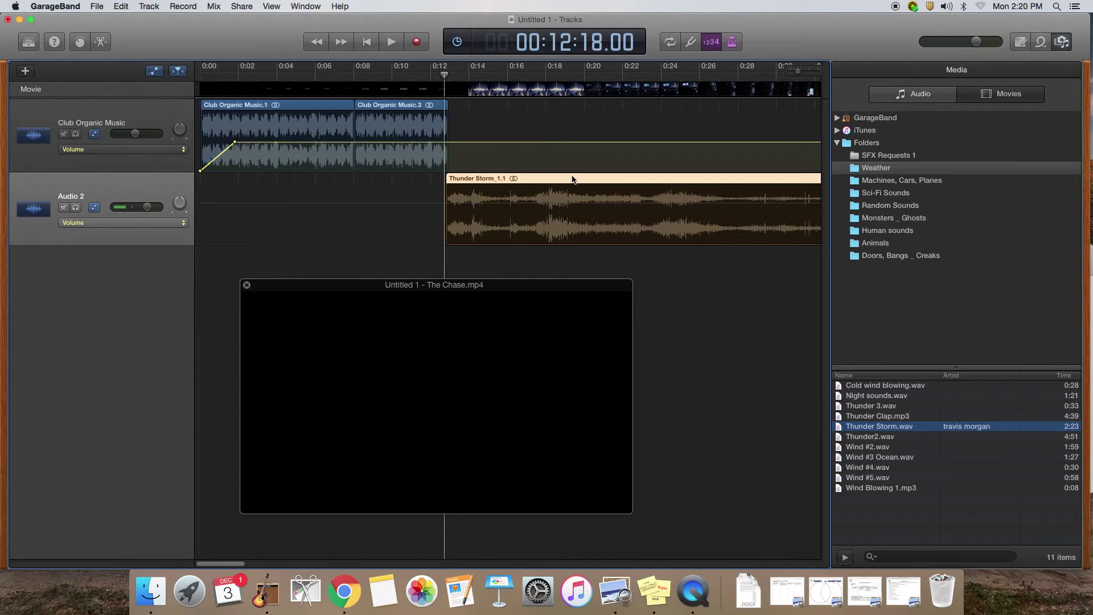
{"action": "left_click_drag", "start_coordinate": [586, 181], "coordinate": [512, 187]}
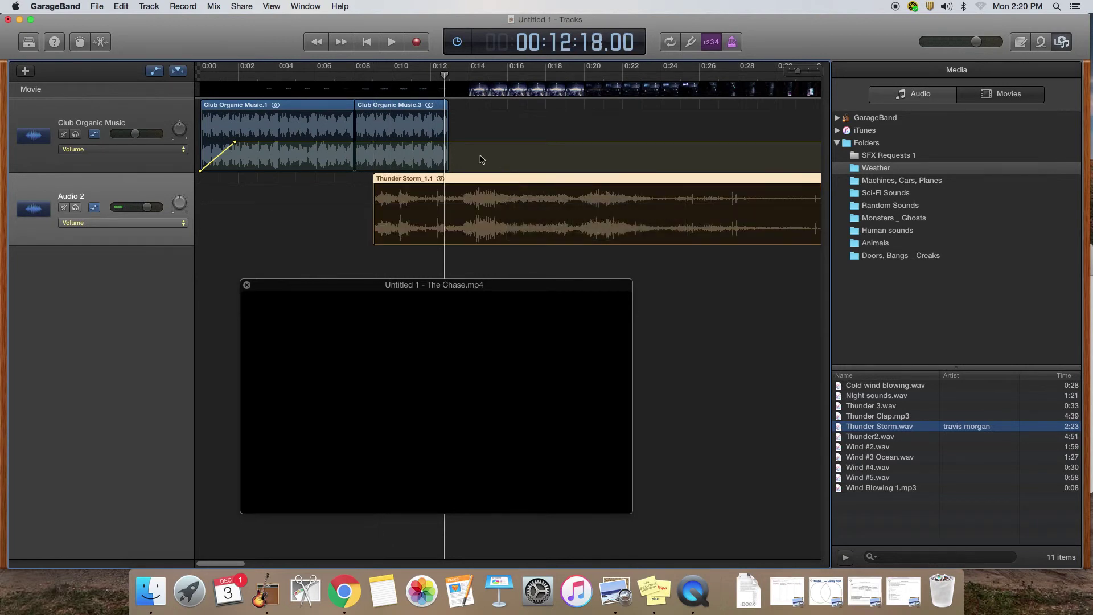
- Delete the second Club Organic Music region and place two full copies of the first region end to end after it
{"action": "left_click", "coordinate": [416, 116]}
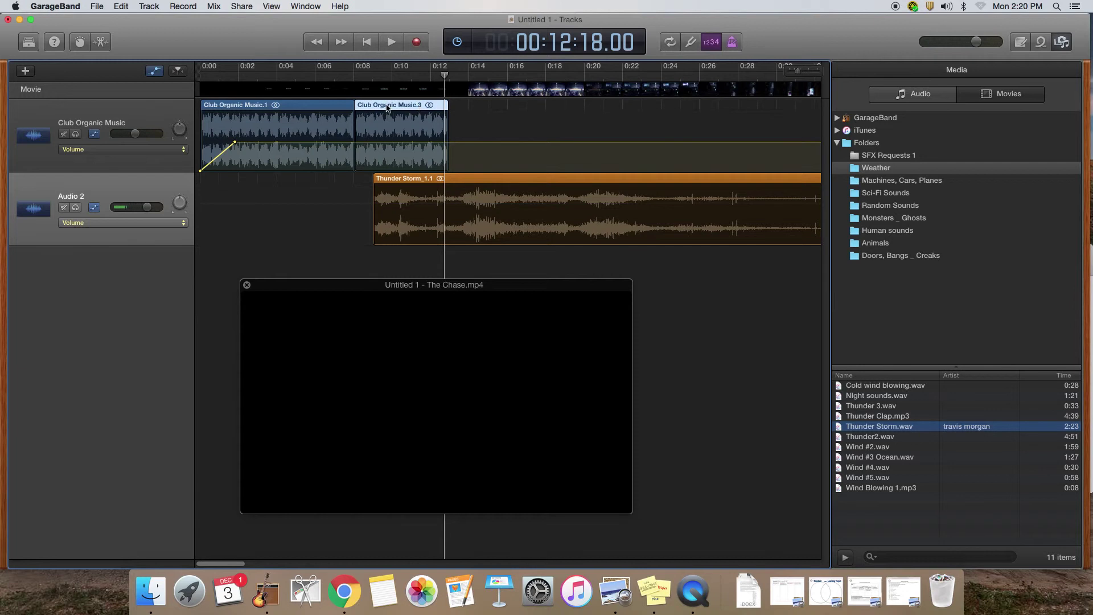
{"action": "key", "text": "Delete"}
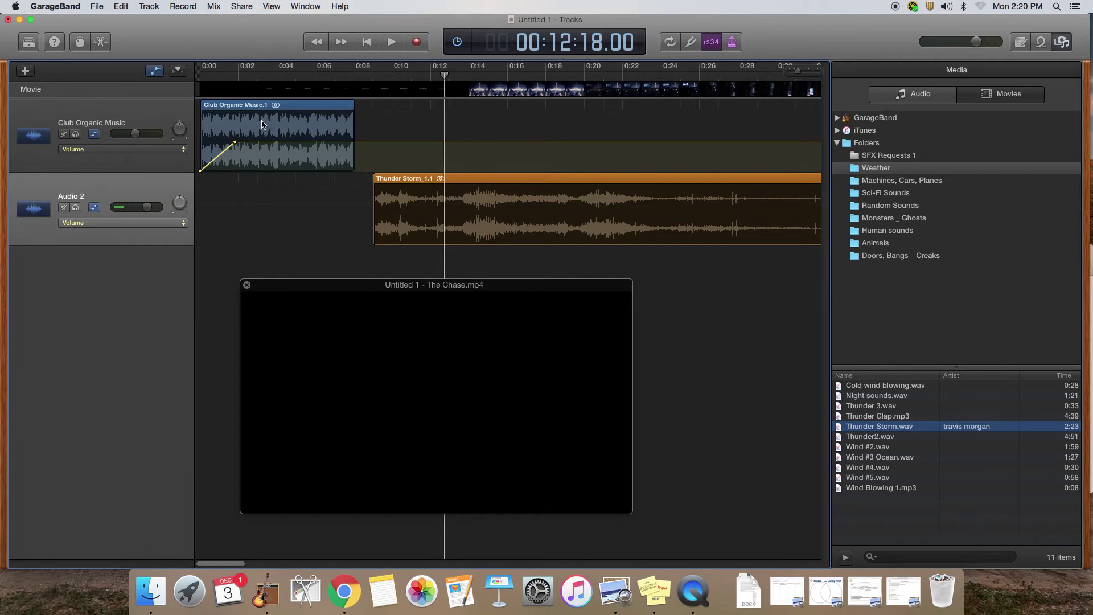
{"action": "left_click_drag", "start_coordinate": [266, 108], "coordinate": [414, 117]}
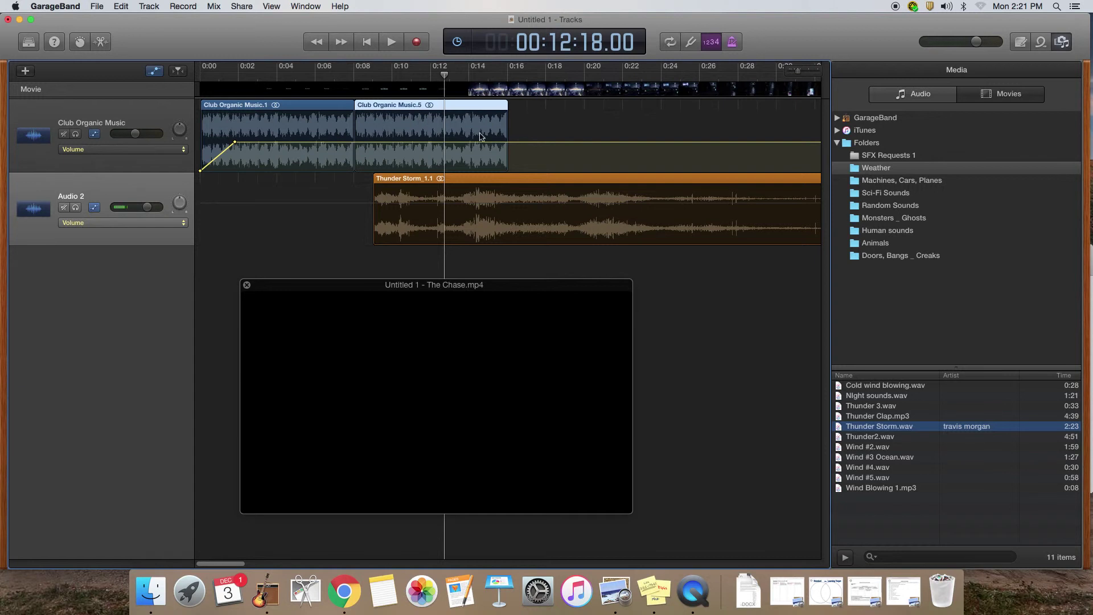
{"action": "left_click", "coordinate": [450, 128]}
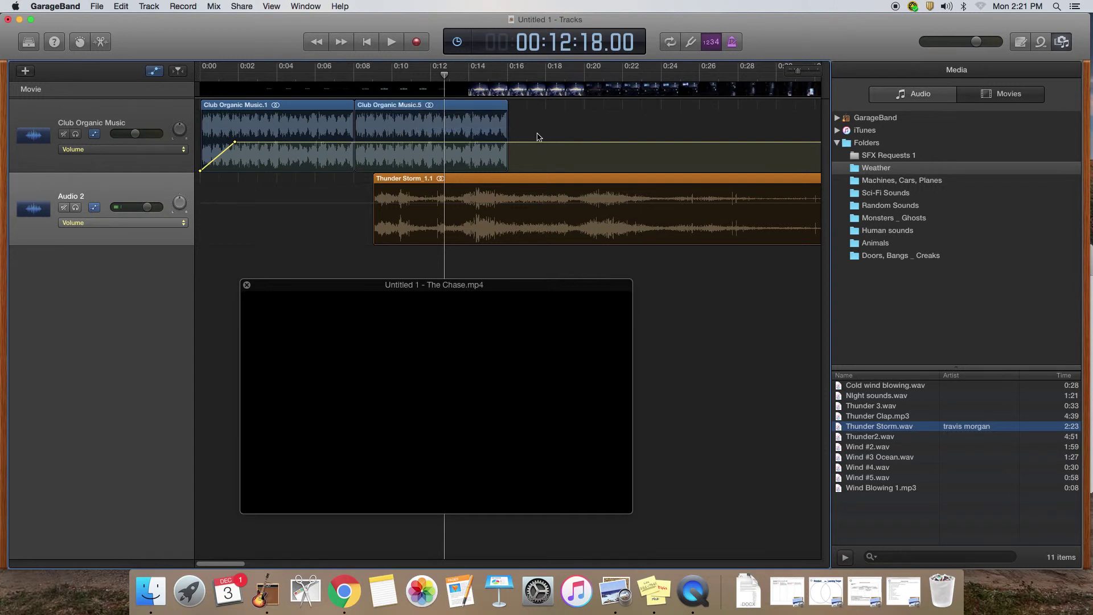
{"action": "left_click_drag", "start_coordinate": [519, 112], "coordinate": [557, 116]}
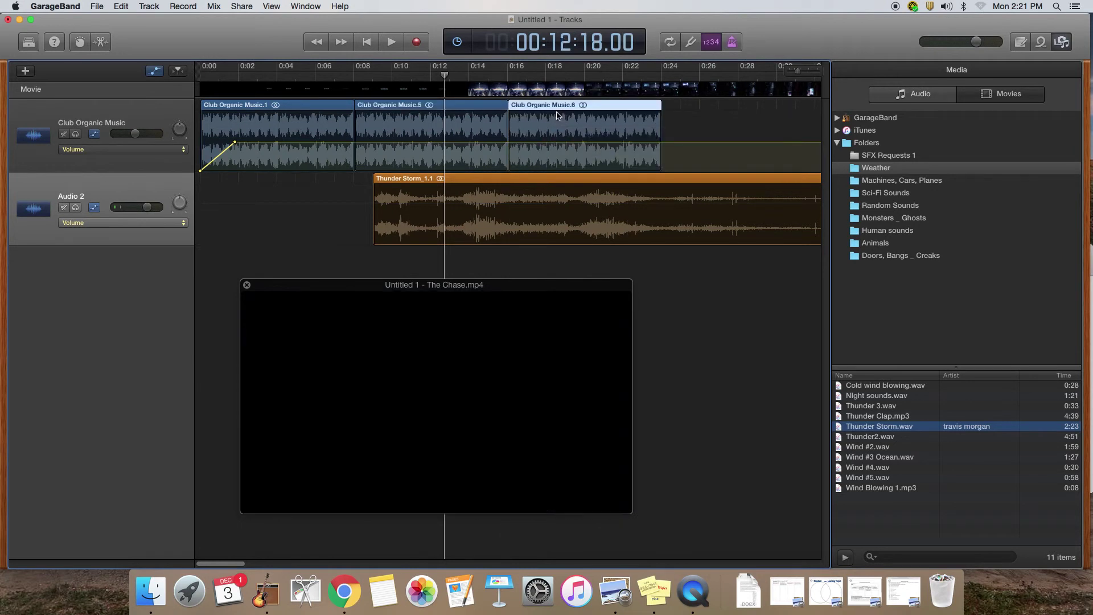
- Add matching volume points at about 0:11.5 on both tracks and lower Audio 2 to silence from the start through its point
{"action": "mouse_move", "coordinate": [444, 73]}
{"action": "left_mouse_down"}
{"action": "mouse_move", "coordinate": [431, 74]}
{"action": "mouse_move", "coordinate": [457, 77]}
{"action": "mouse_move", "coordinate": [447, 78]}
{"action": "left_mouse_up"}
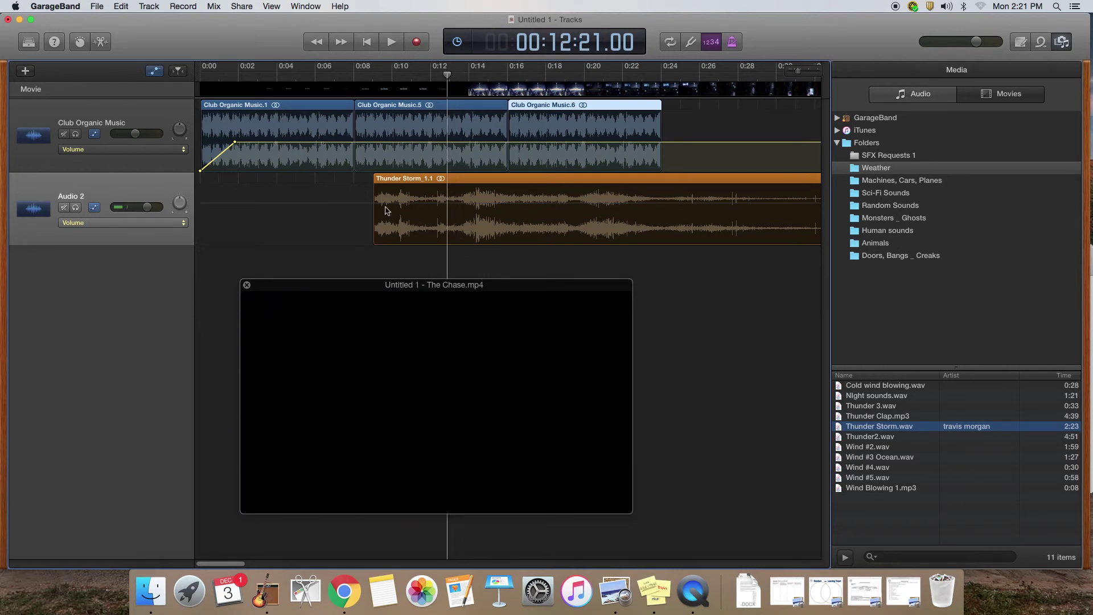
{"action": "left_click", "coordinate": [421, 142]}
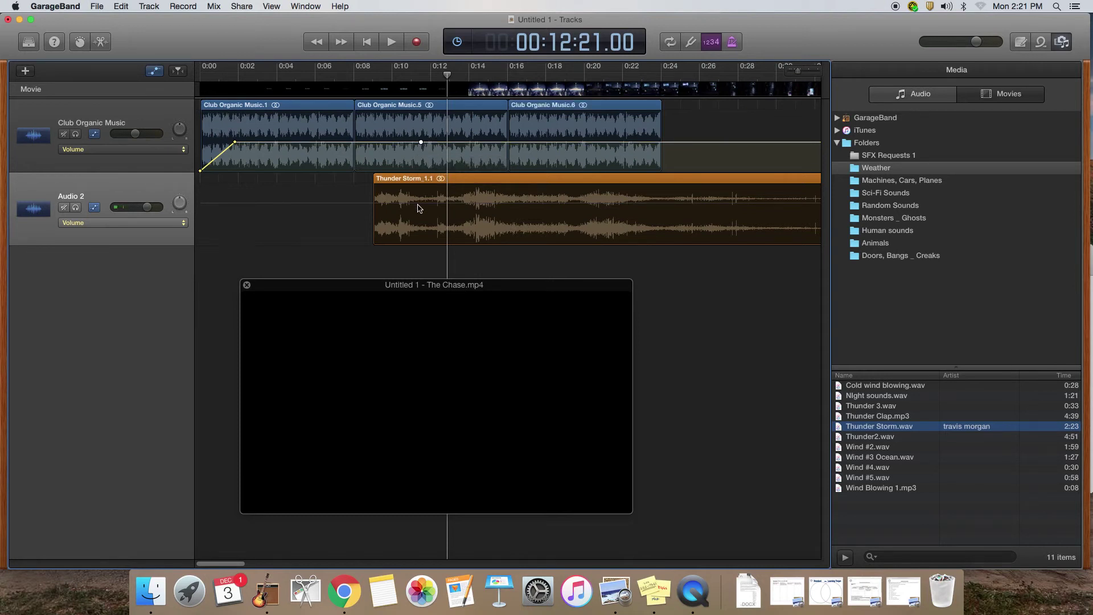
{"action": "left_click", "coordinate": [363, 208]}
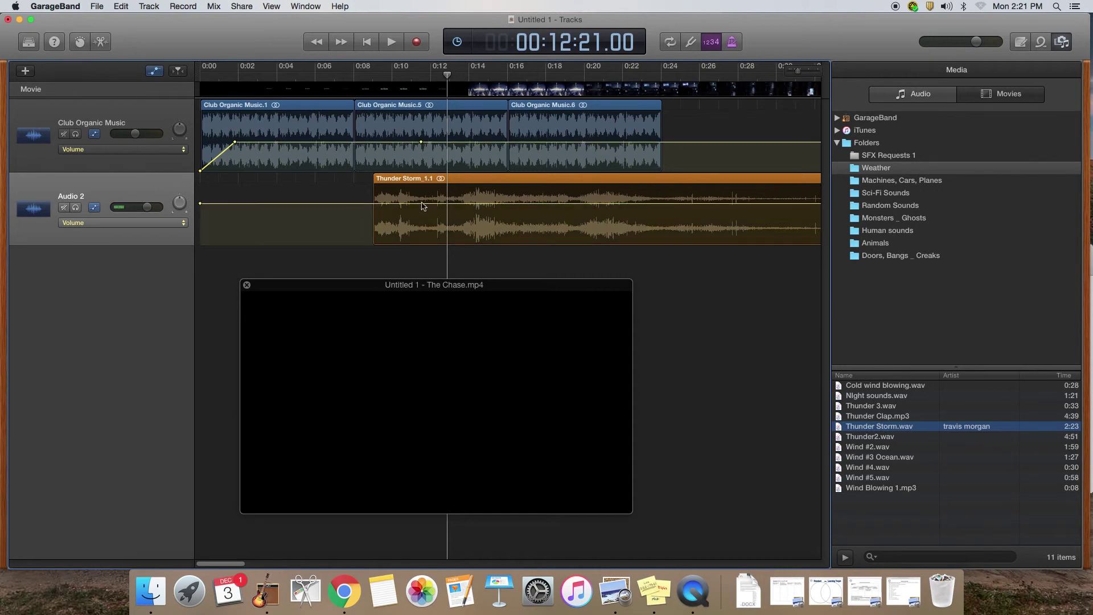
{"action": "left_click", "coordinate": [421, 204]}
{"action": "left_click_drag", "start_coordinate": [422, 204], "coordinate": [421, 245]}
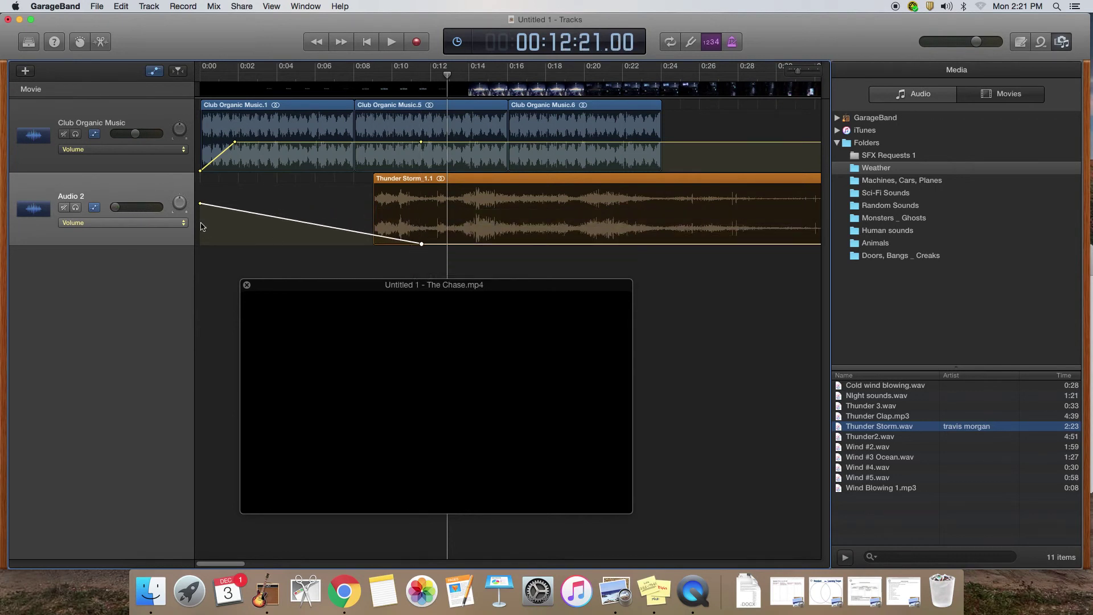
{"action": "left_click_drag", "start_coordinate": [200, 203], "coordinate": [200, 243]}
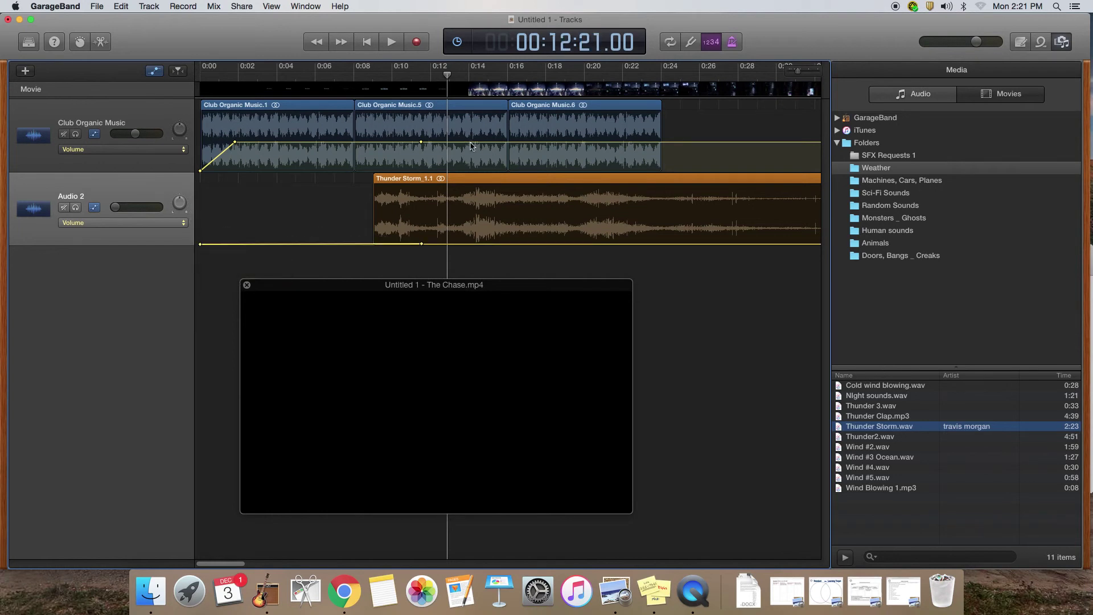
- Add volume points at about 0:14 that lower the music track and raise Audio 2, crossfading into the thunder
{"action": "left_click", "coordinate": [469, 142]}
{"action": "left_click_drag", "start_coordinate": [470, 143], "coordinate": [469, 161]}
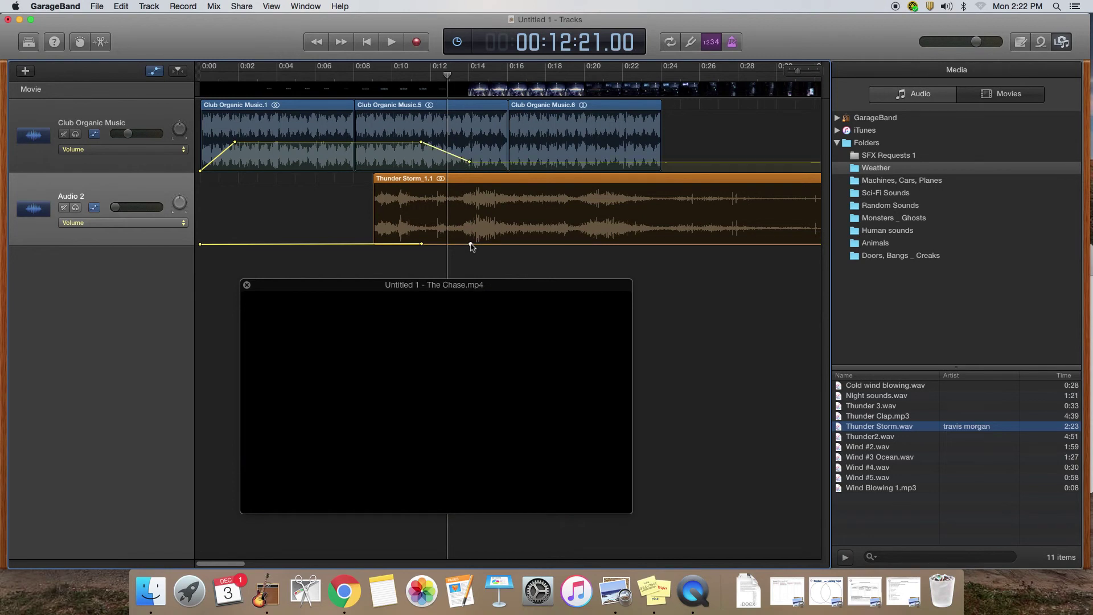
{"action": "left_click_drag", "start_coordinate": [471, 244], "coordinate": [468, 198]}
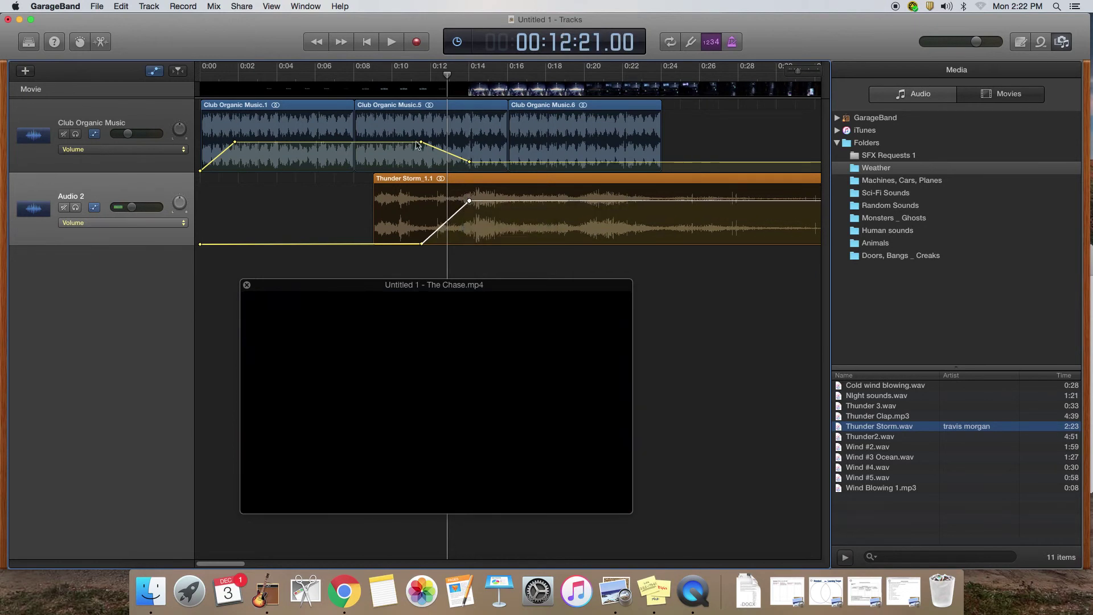
- Play the soundtrack from 0:08 through the crossfade and stop playback at about 0:18
{"action": "left_click", "coordinate": [353, 78]}
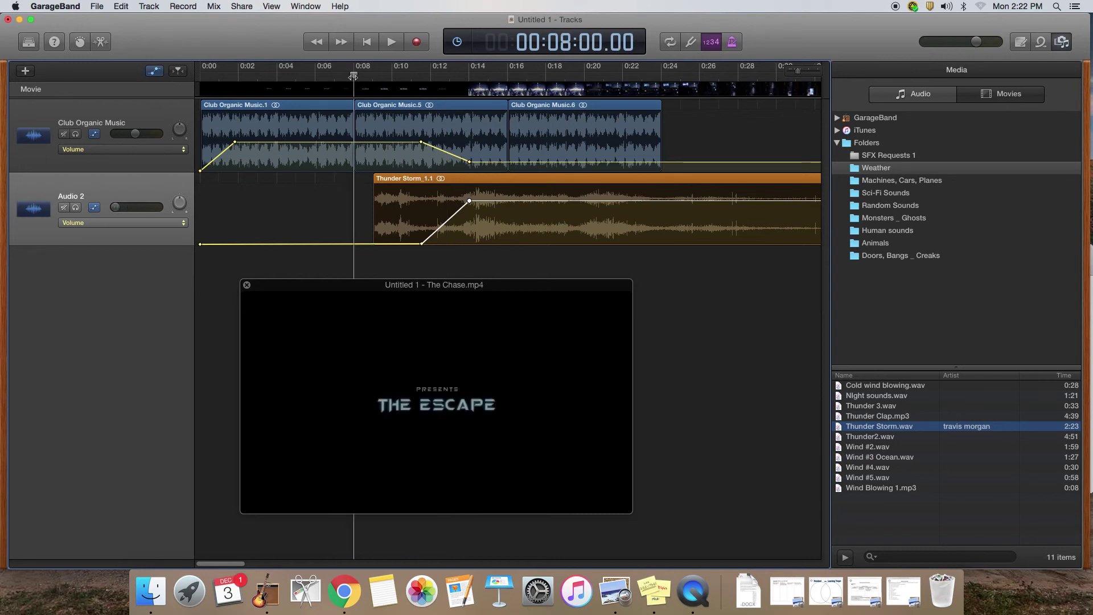
{"action": "key", "text": "space"}
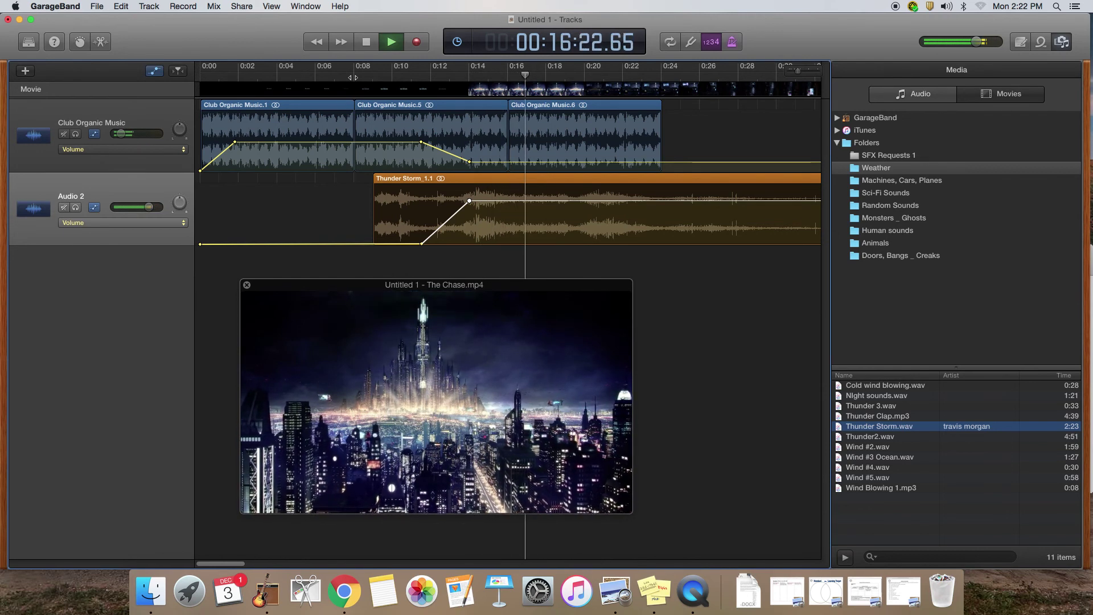
{"action": "key", "text": "space"}
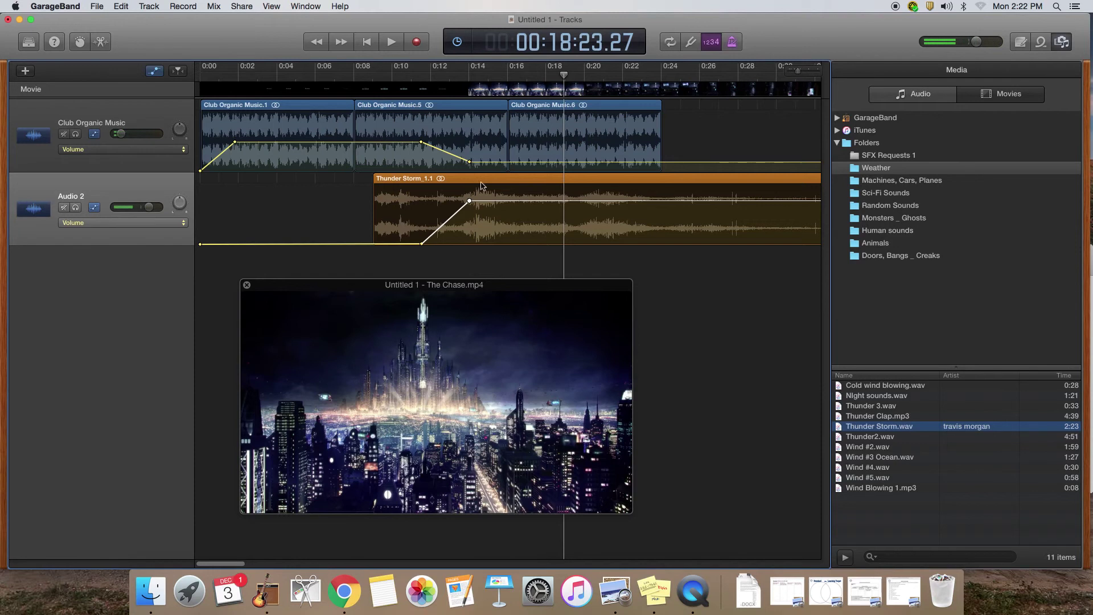
- Lengthen the crossfade by moving both tracks' starting volume points to about 0:10.3 and end points to about 0:15.4, slightly lowering Audio 2's end level
{"action": "left_click_drag", "start_coordinate": [563, 73], "coordinate": [450, 81]}
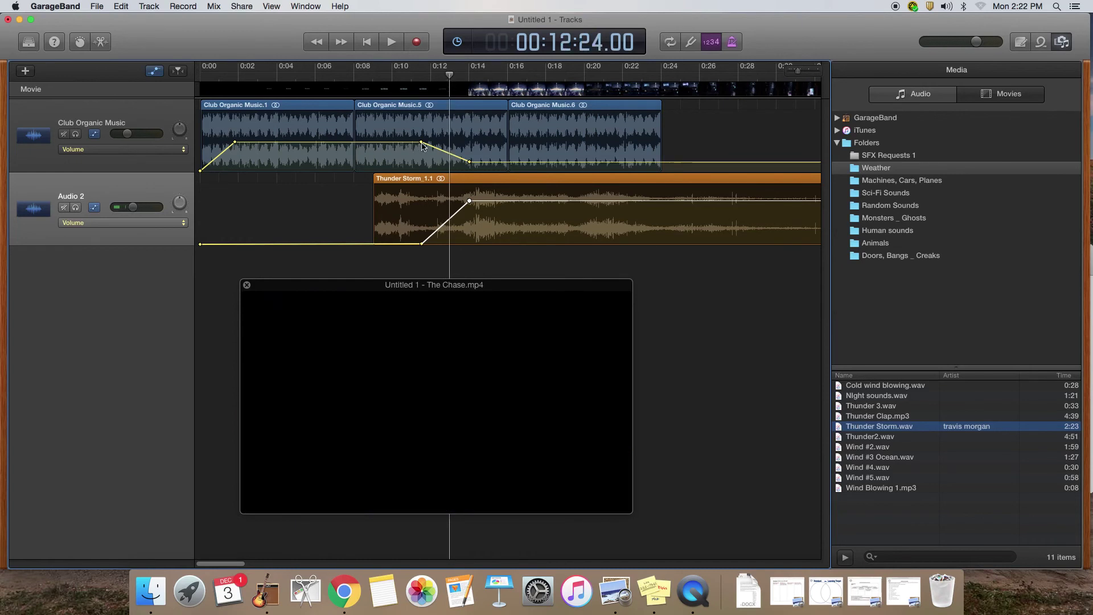
{"action": "left_click_drag", "start_coordinate": [421, 143], "coordinate": [399, 142]}
{"action": "left_click_drag", "start_coordinate": [422, 244], "coordinate": [399, 243]}
{"action": "left_click_drag", "start_coordinate": [470, 203], "coordinate": [496, 209]}
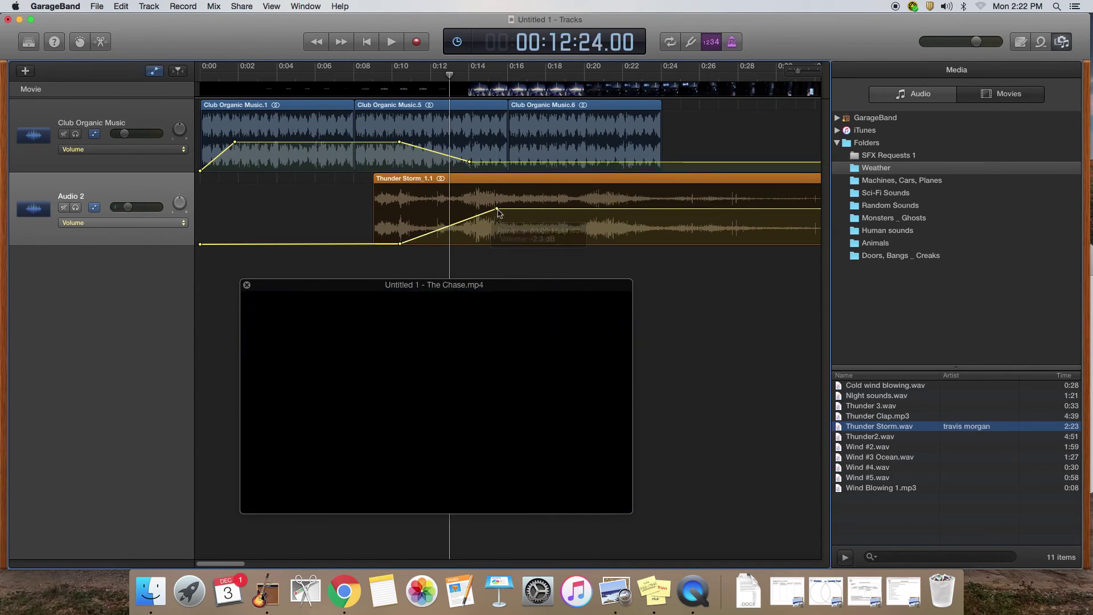
{"action": "left_click_drag", "start_coordinate": [471, 163], "coordinate": [497, 163]}
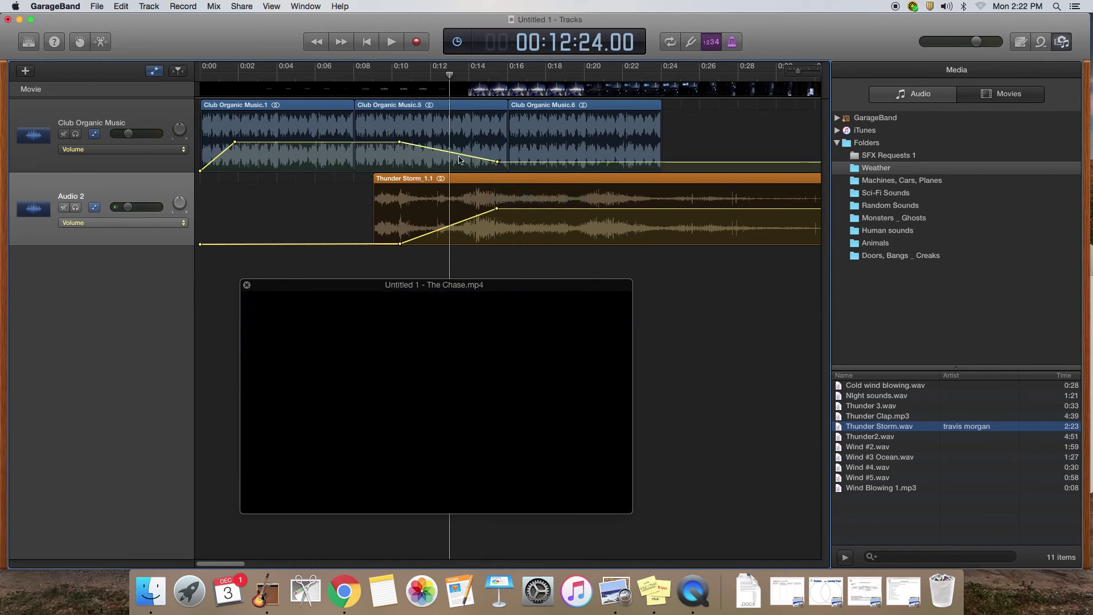
- Play the lengthened crossfade from about 0:08, stop at about 0:20 and return to the beginning of the timeline
{"action": "left_click", "coordinate": [356, 76]}
{"action": "key", "text": "space"}
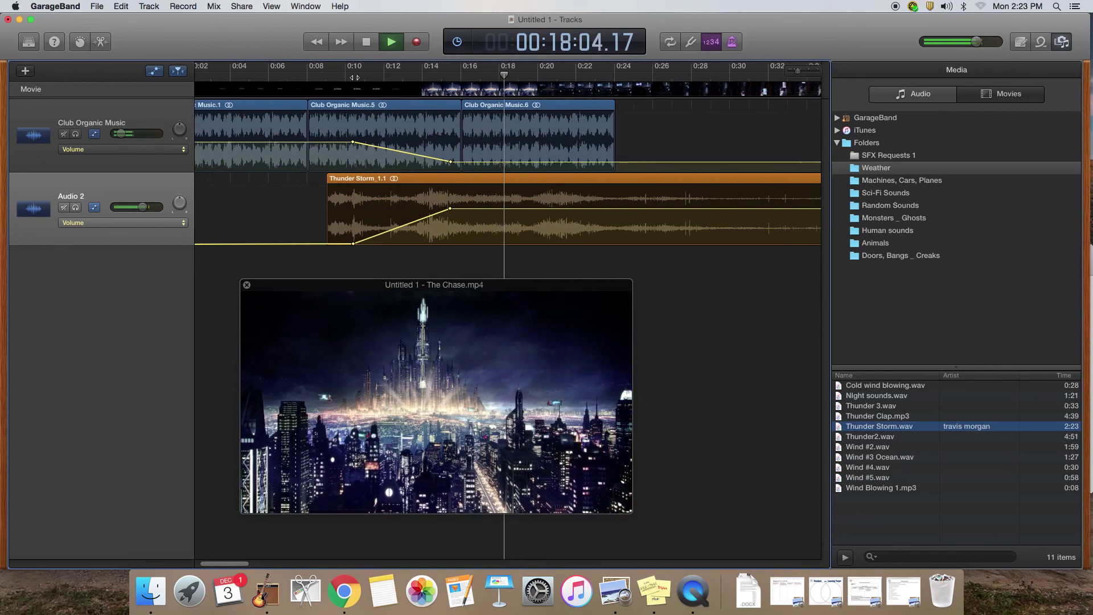
{"action": "key", "text": "space"}
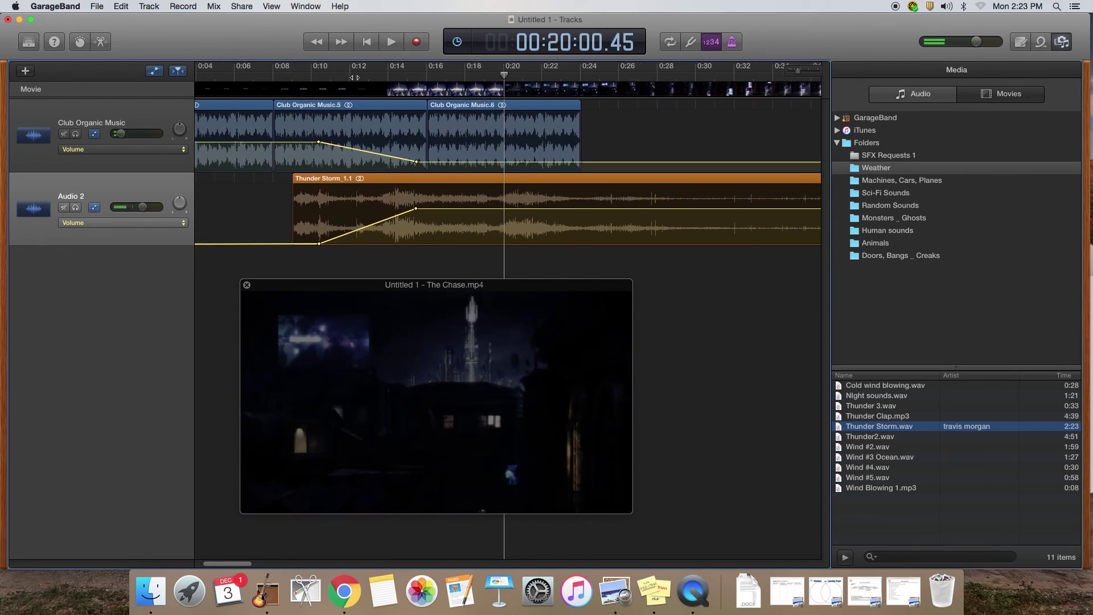
{"action": "scroll", "coordinate": [335, 190], "scroll_direction": "left", "scroll_amount": 5}
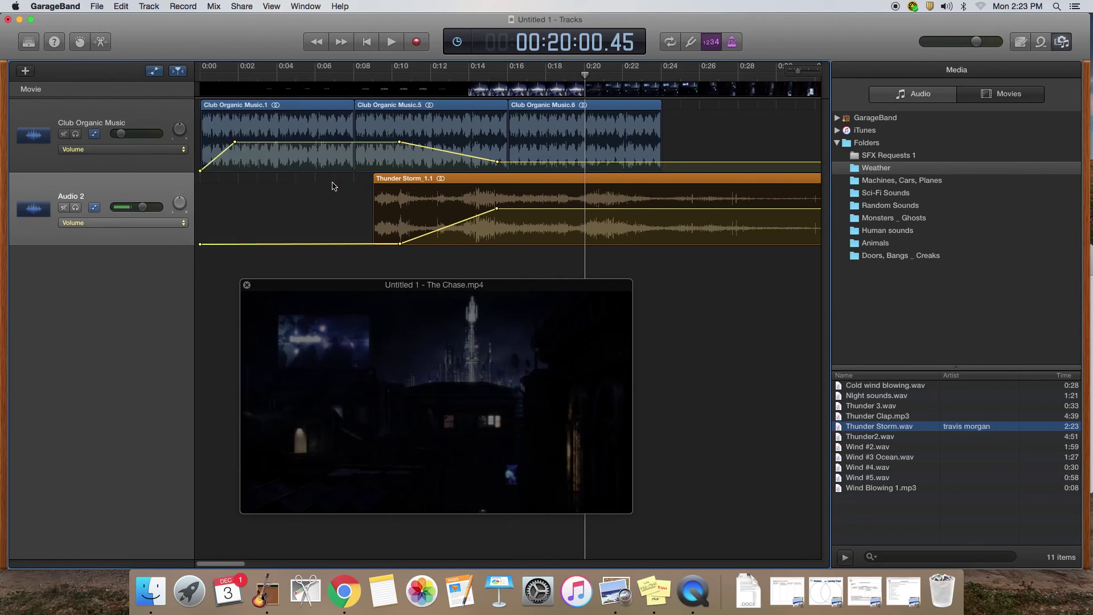